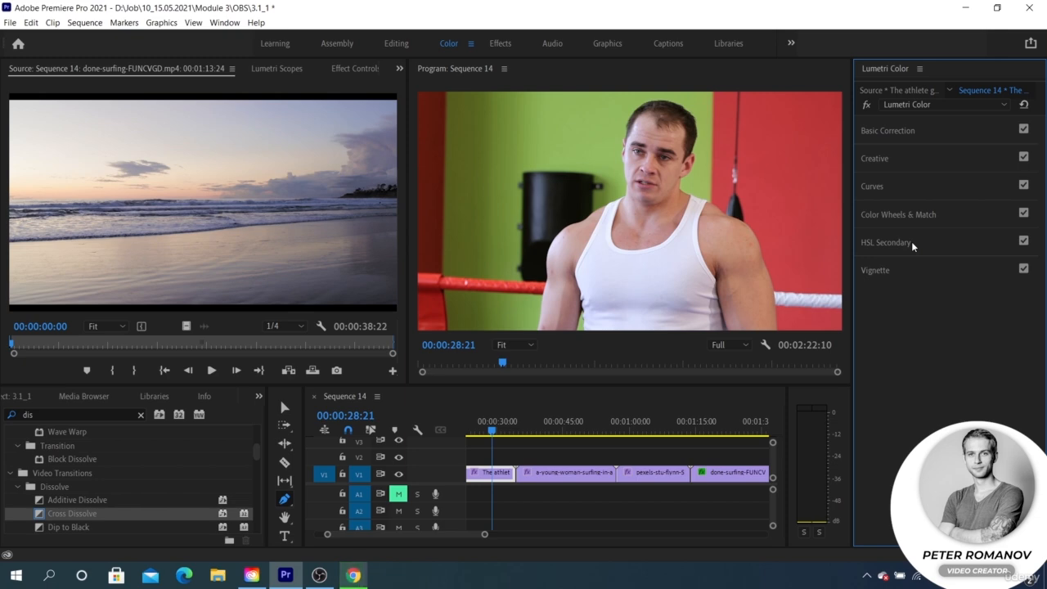
# - Expand the HSL Secondary section and examine its Key, Refine and Correction settings
pyautogui.click(885, 242)
pyautogui.scroll(-1, 899, 262)
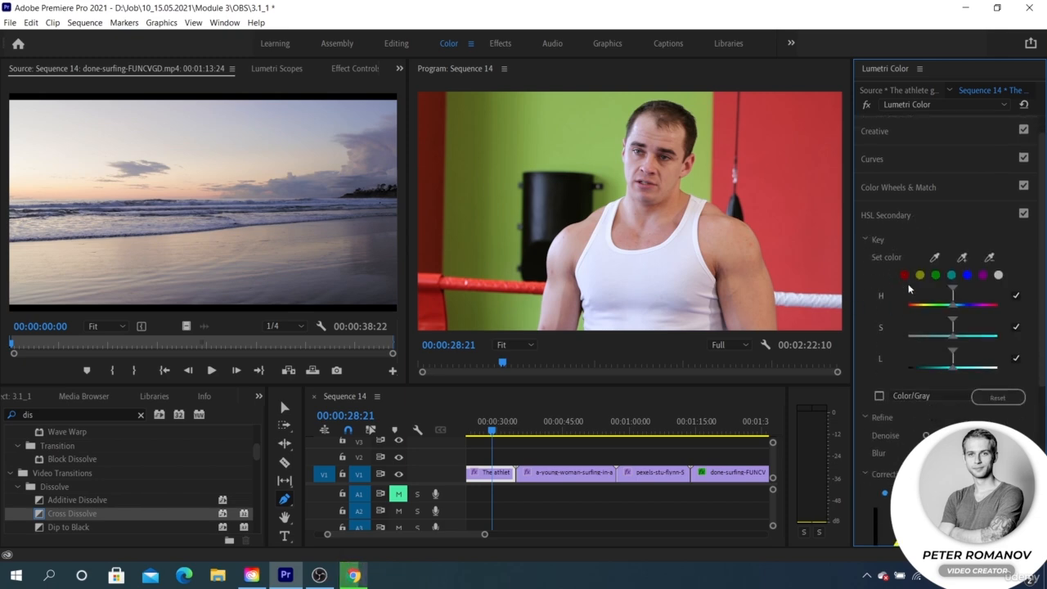
pyautogui.click(865, 239)
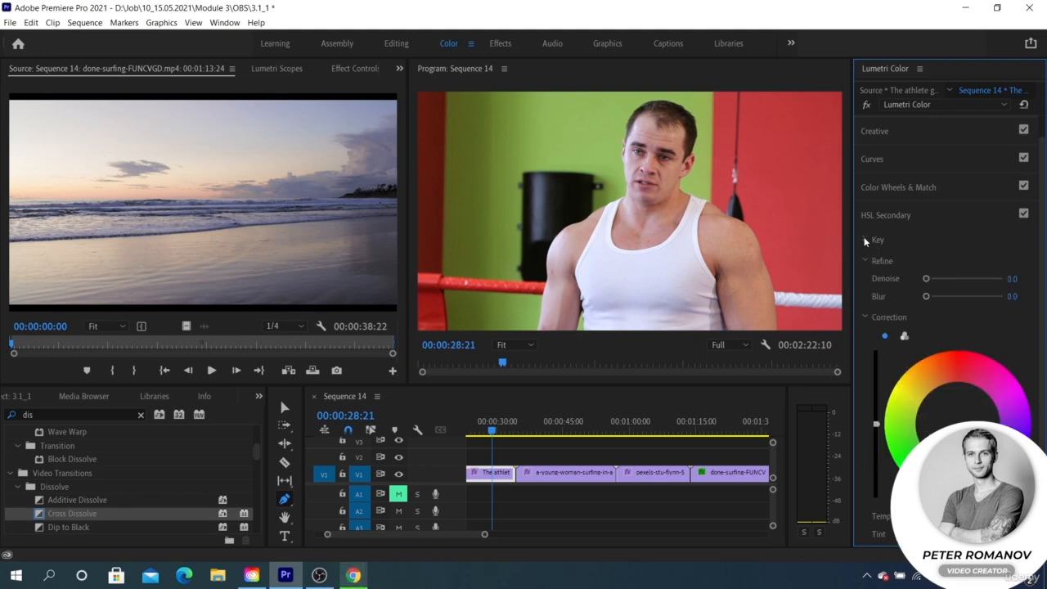
pyautogui.click(864, 239)
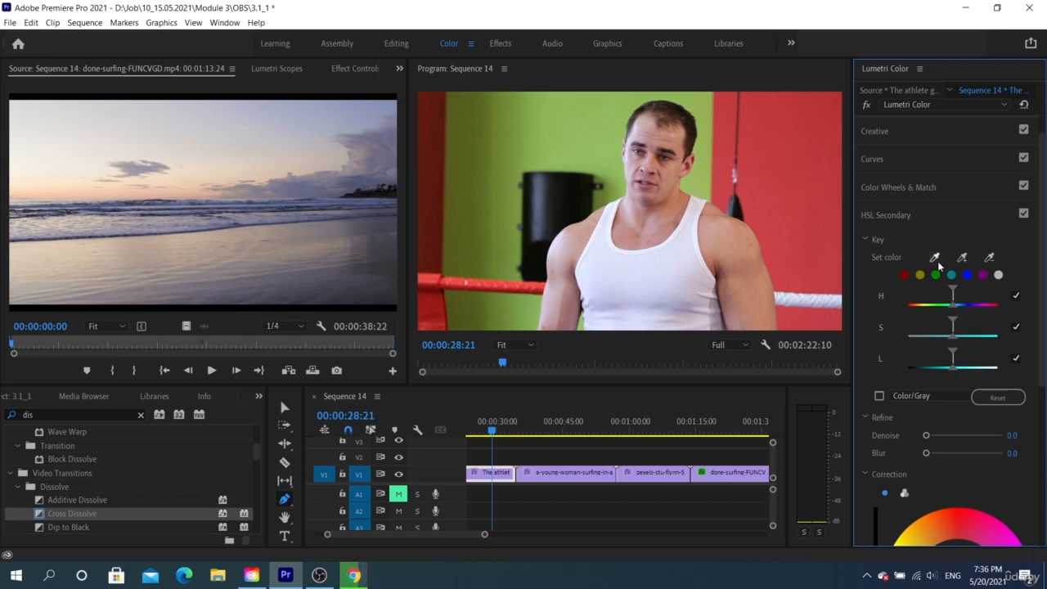
pyautogui.scroll(-3, 940, 270)
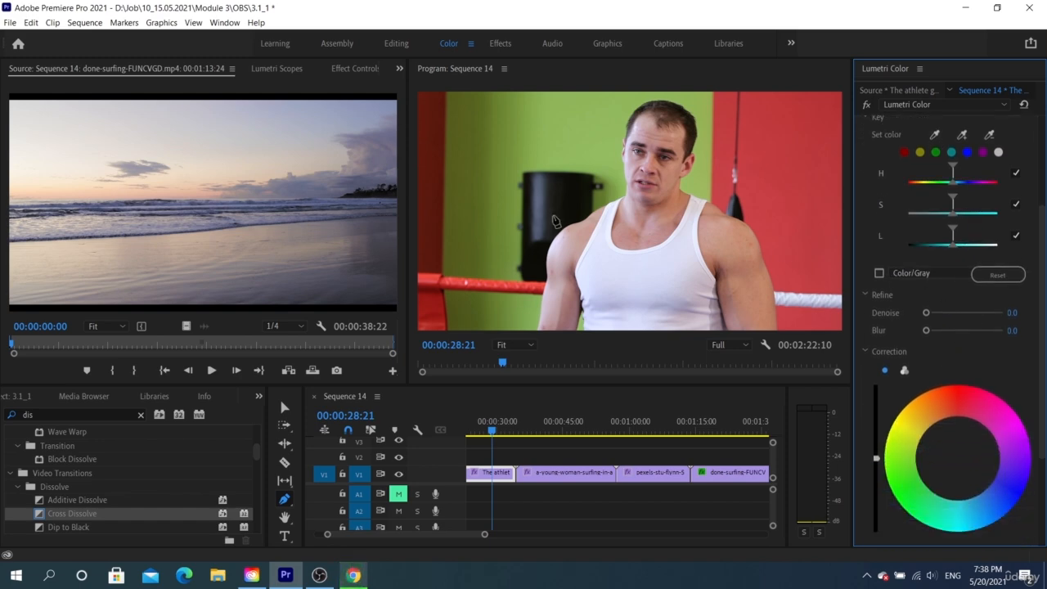
# - Display the Lumetri Scopes and review the HSL Secondary controls down to temperature, tint, contrast, sharpen and saturation
pyautogui.click(281, 71)
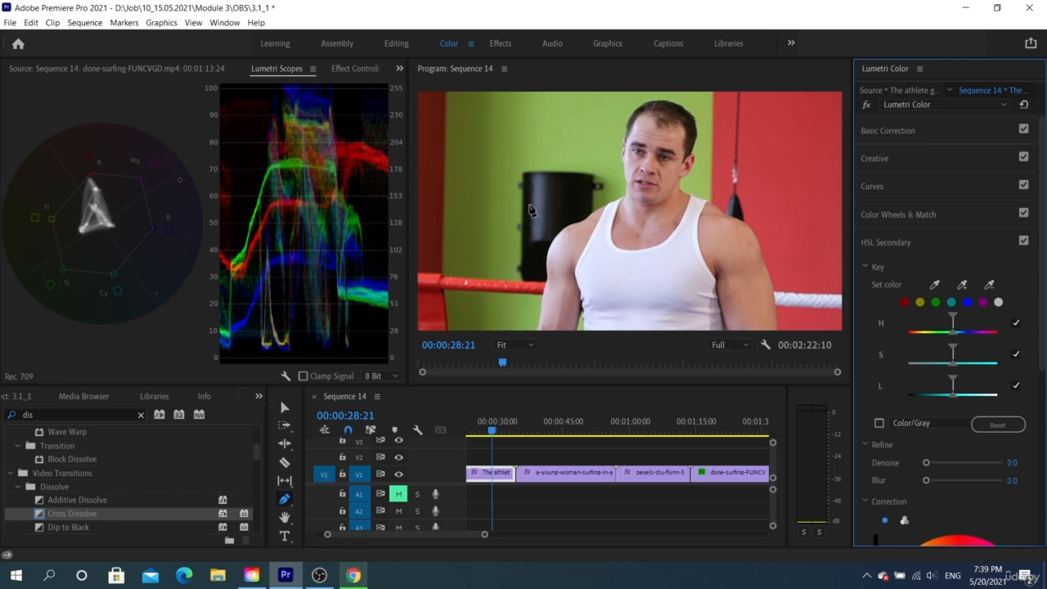
pyautogui.scroll(-2, 911, 321)
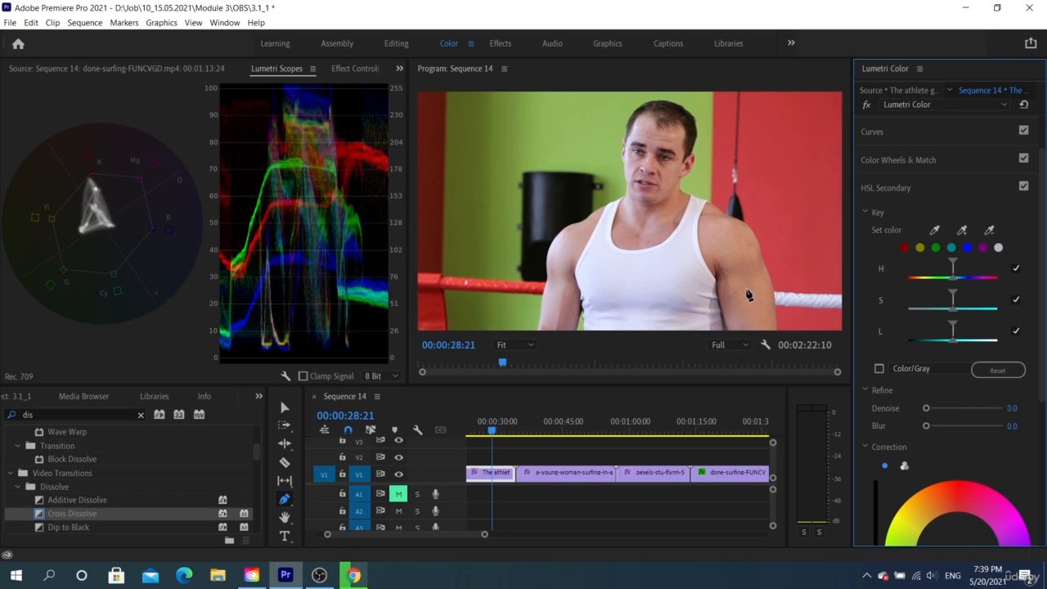
pyautogui.scroll(-4, 948, 470)
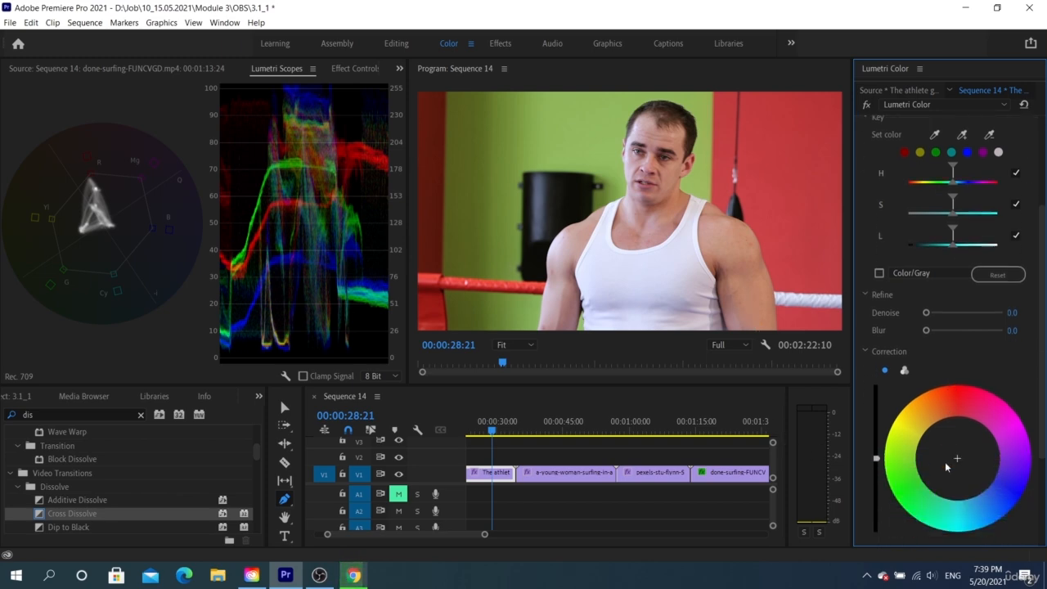
pyautogui.scroll(-2, 944, 444)
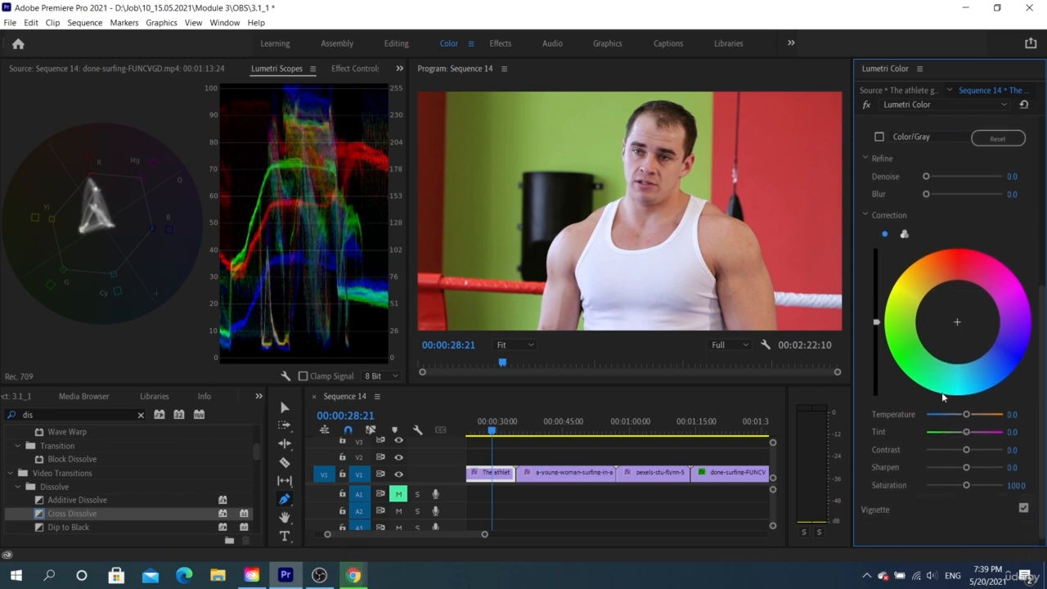
pyautogui.scroll(2, 946, 381)
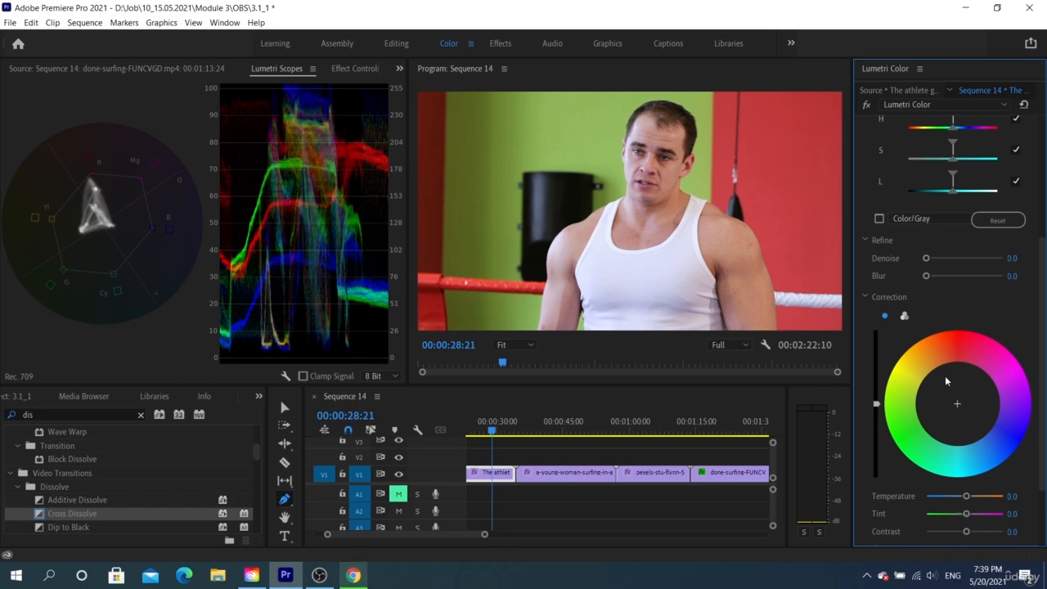
pyautogui.scroll(2, 946, 381)
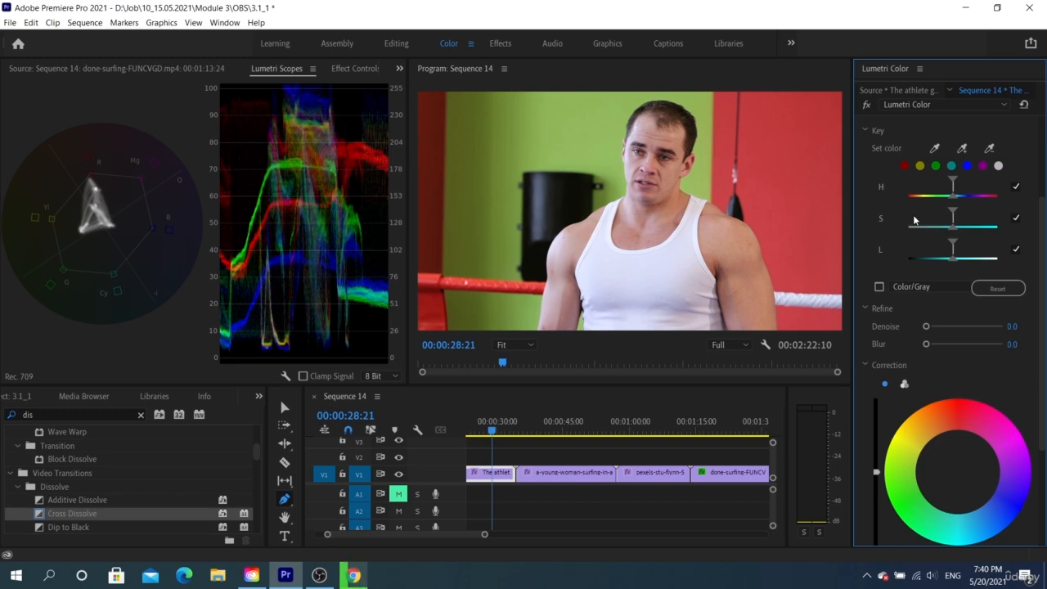
# - Sample the red wall beside the athlete as the HSL key color and check the selection with the Color/Gray mask
pyautogui.press('v')
pyautogui.click(904, 165)
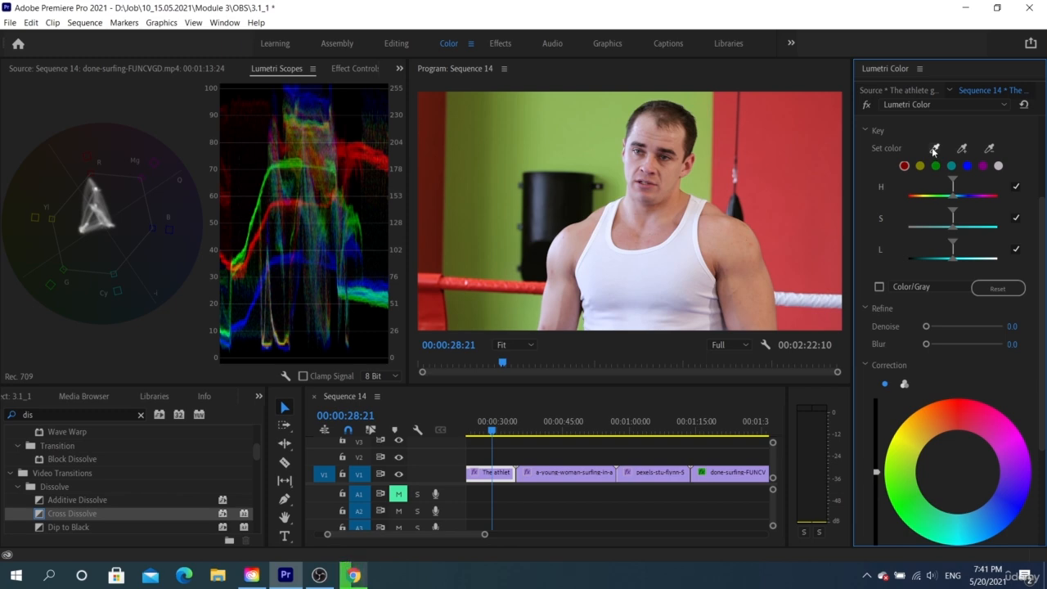
pyautogui.click(933, 149)
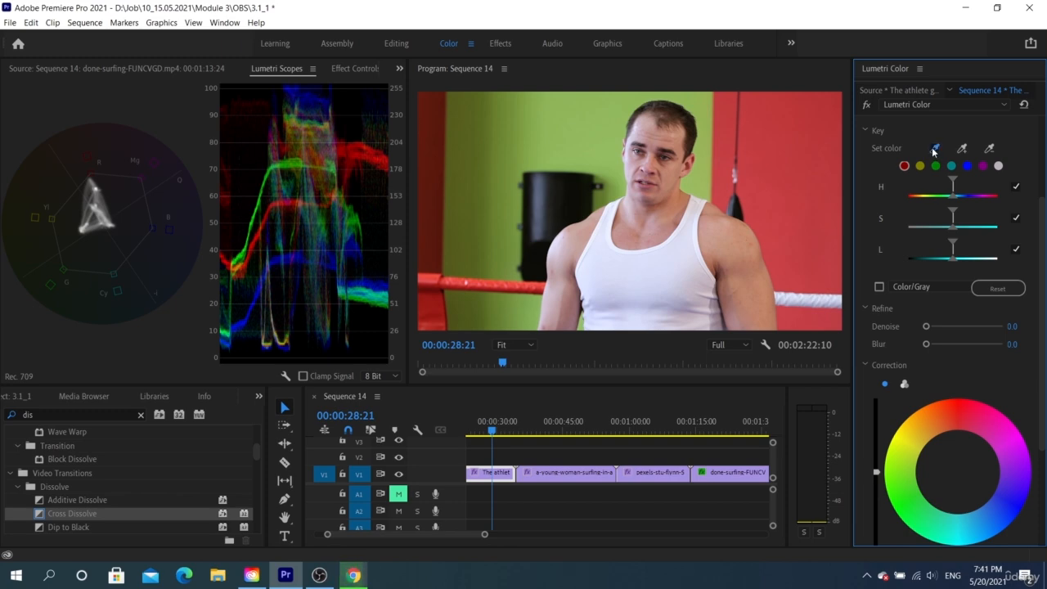
pyautogui.click(805, 155)
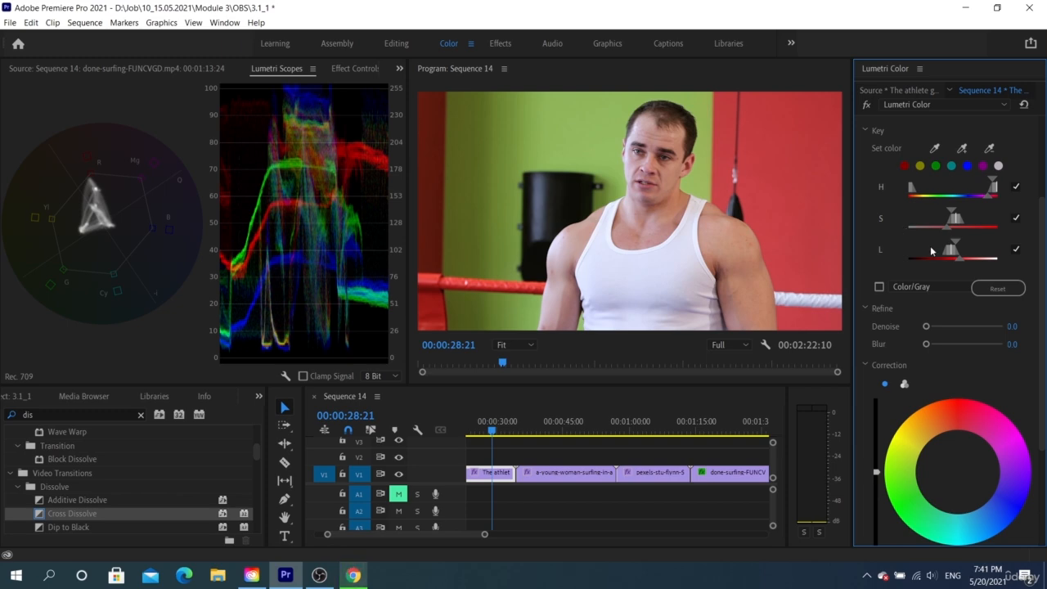
pyautogui.click(879, 288)
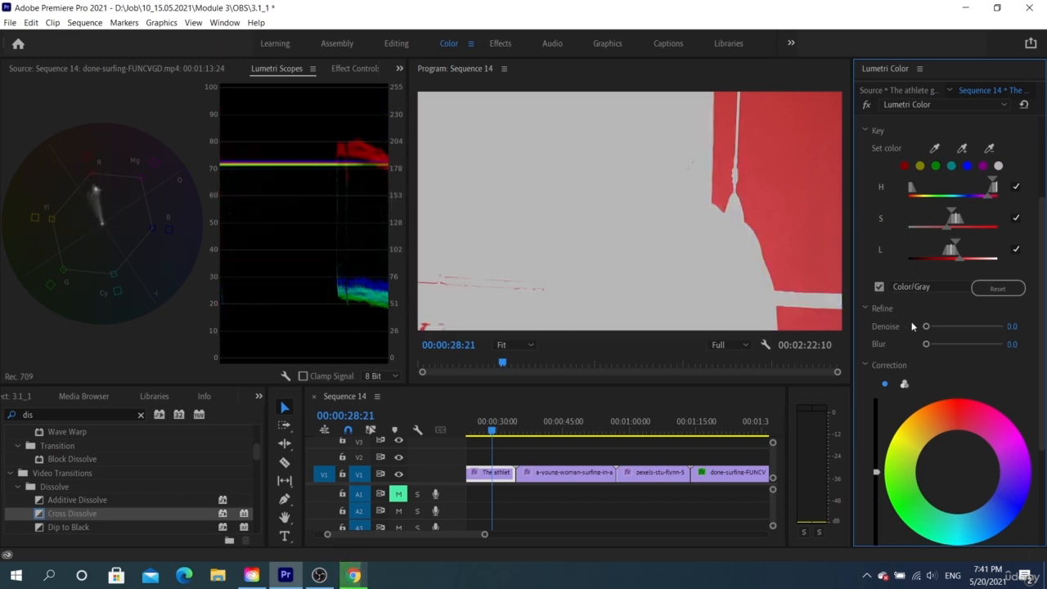
pyautogui.click(879, 287)
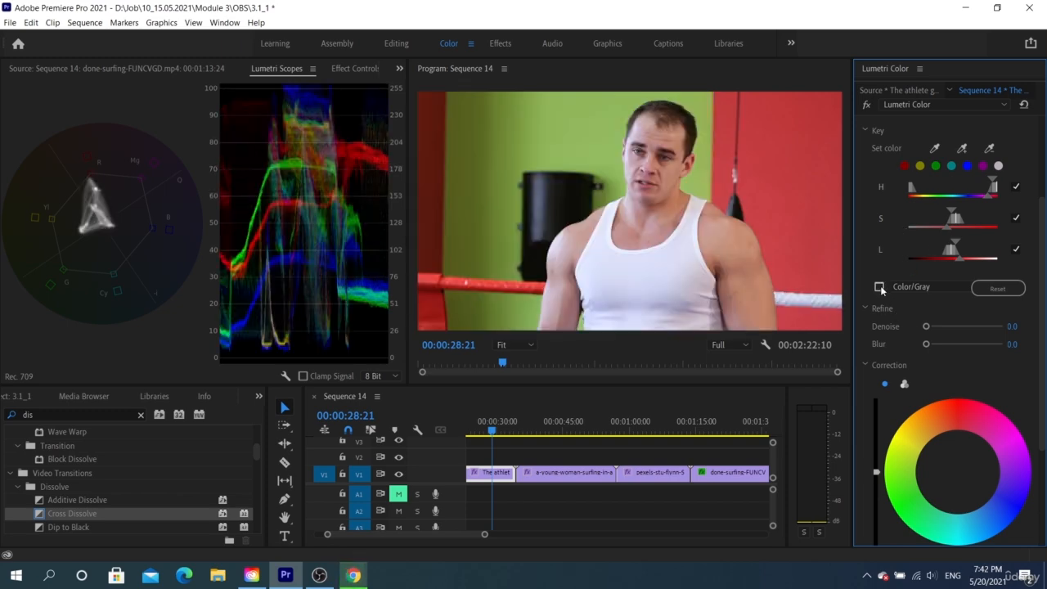
# - Add the darker red at the frame's left edge to the key, show the Color/Gray mask and widen the saturation and luminance ranges
pyautogui.click(965, 148)
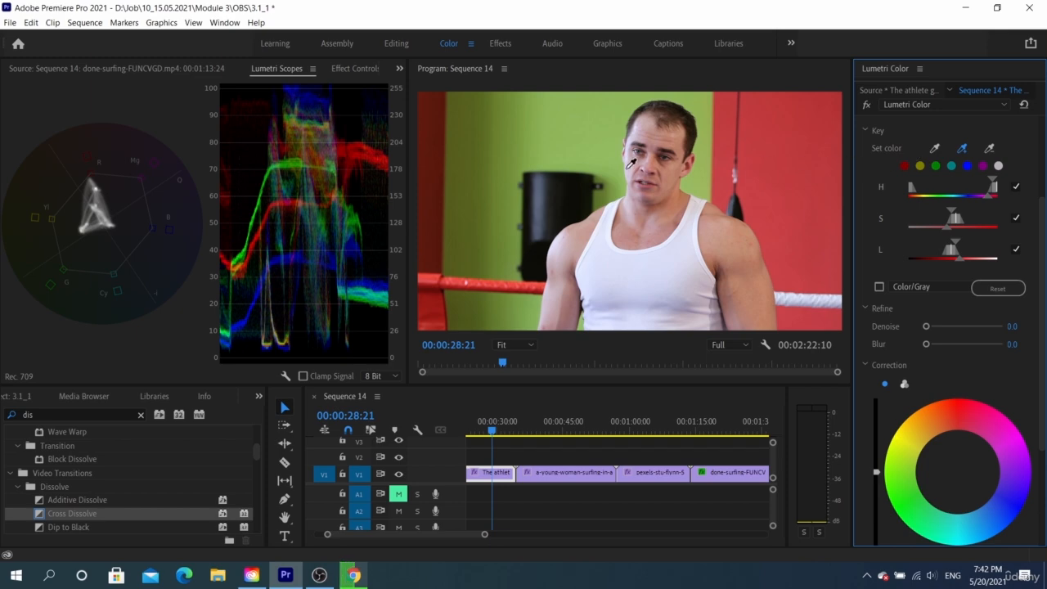
pyautogui.click(432, 134)
pyautogui.click(878, 287)
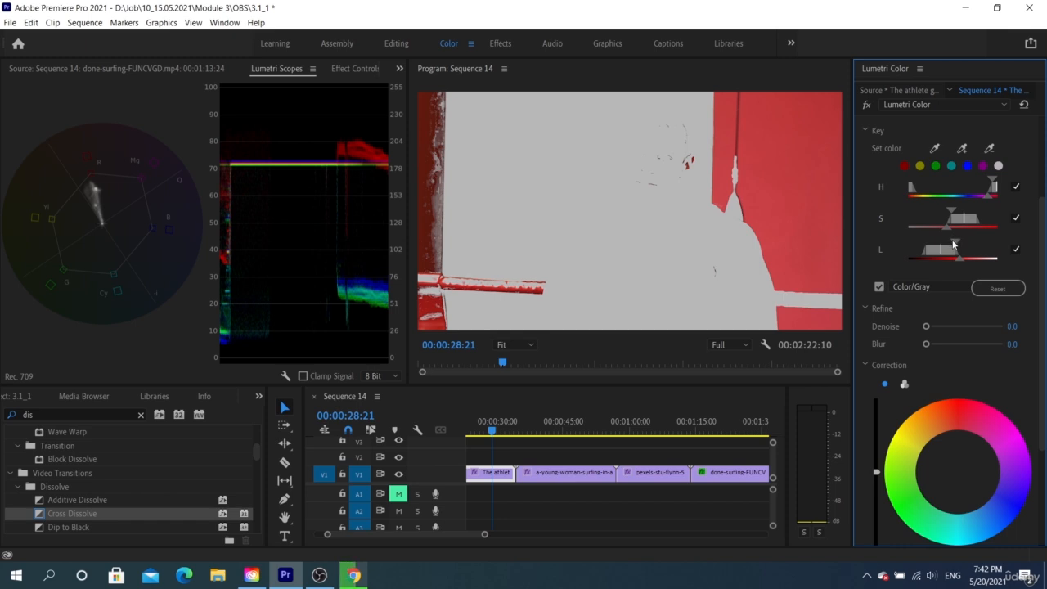
pyautogui.moveTo(953, 243); pyautogui.dragTo(941, 208)
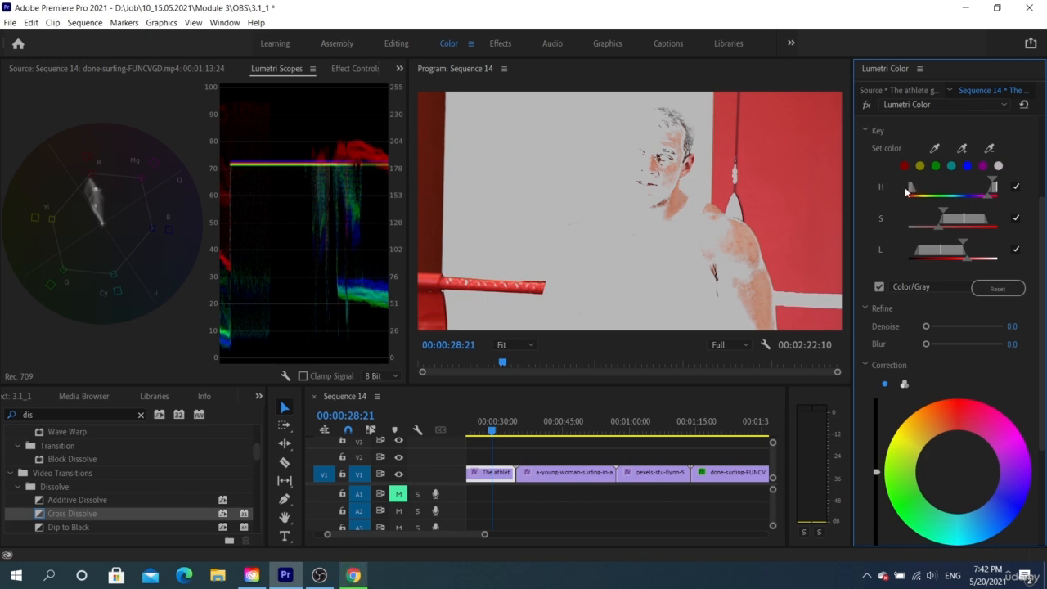
# - Subtract the athlete's facial skin tone from the key and fine-tune the hue and saturation ranges
pyautogui.click(989, 148)
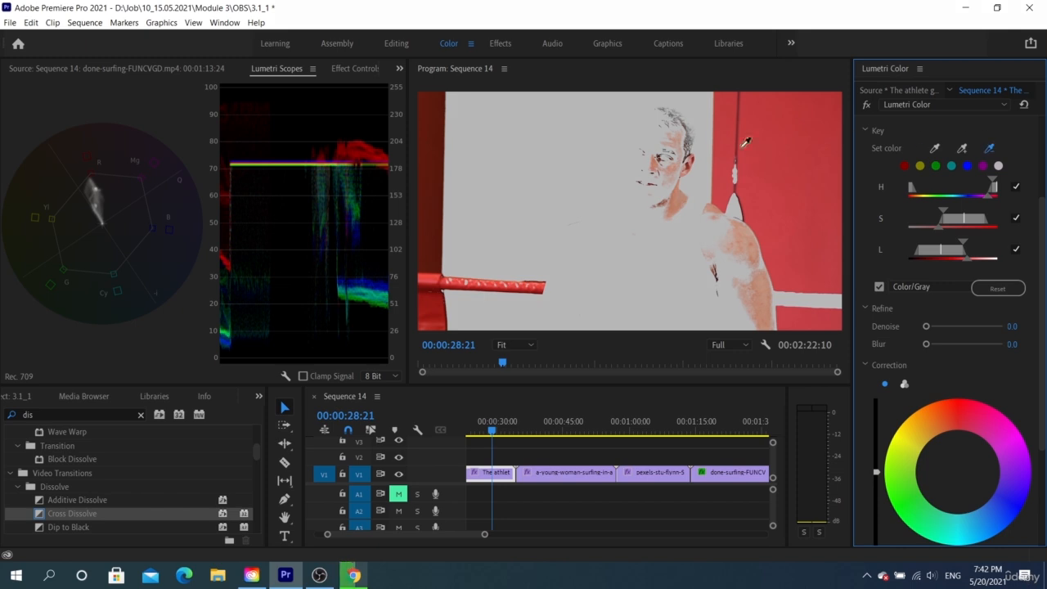
pyautogui.click(670, 158)
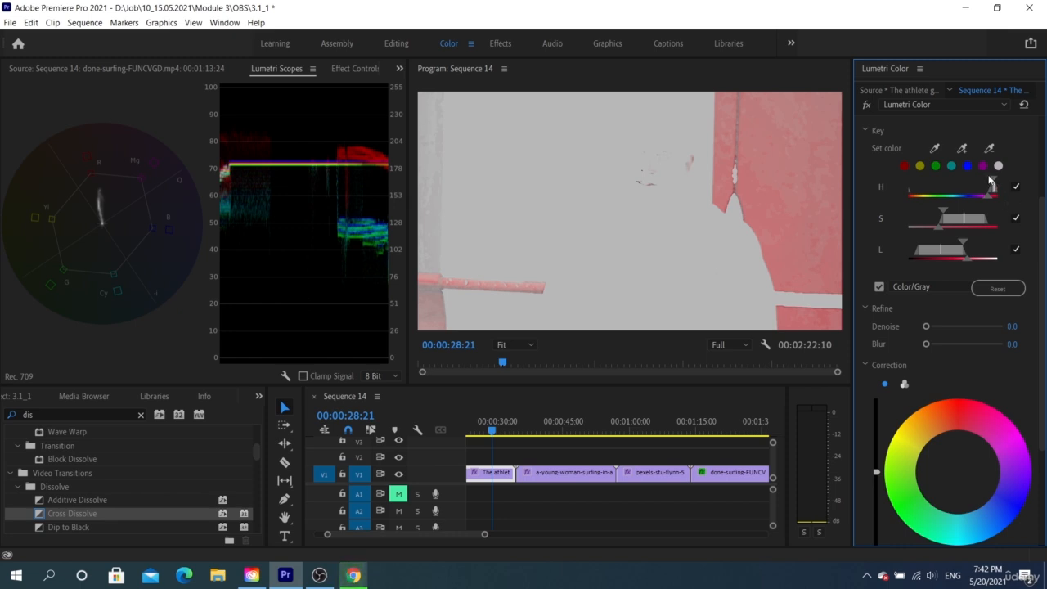
pyautogui.moveTo(988, 198); pyautogui.dragTo(989, 196)
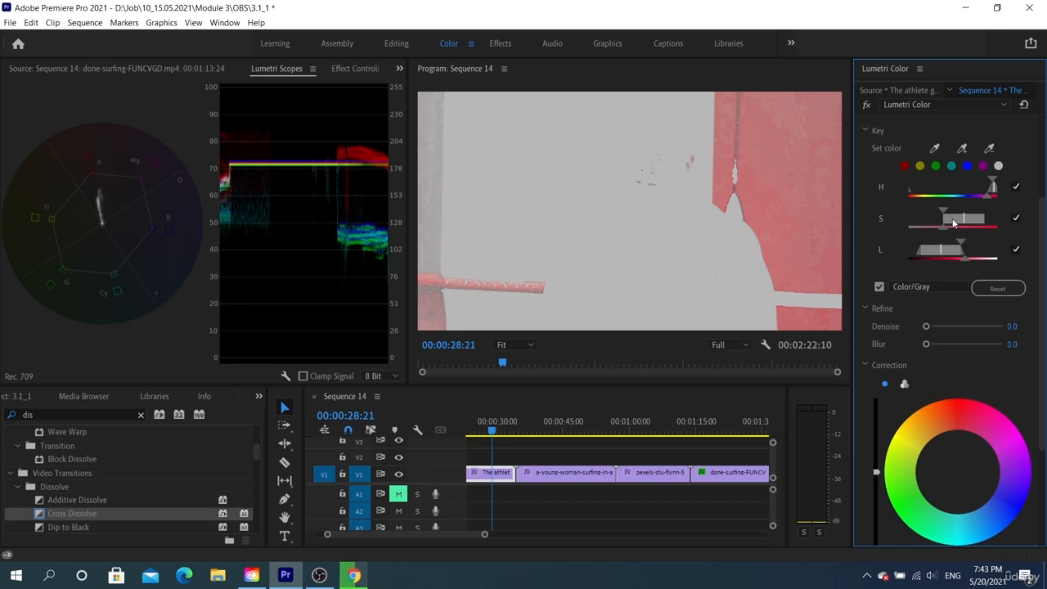
pyautogui.moveTo(943, 212); pyautogui.dragTo(946, 212)
# - Add the dark red strip at the frame's left edge to the key again and subtract the skin tone near the athlete's ear
pyautogui.click(962, 149)
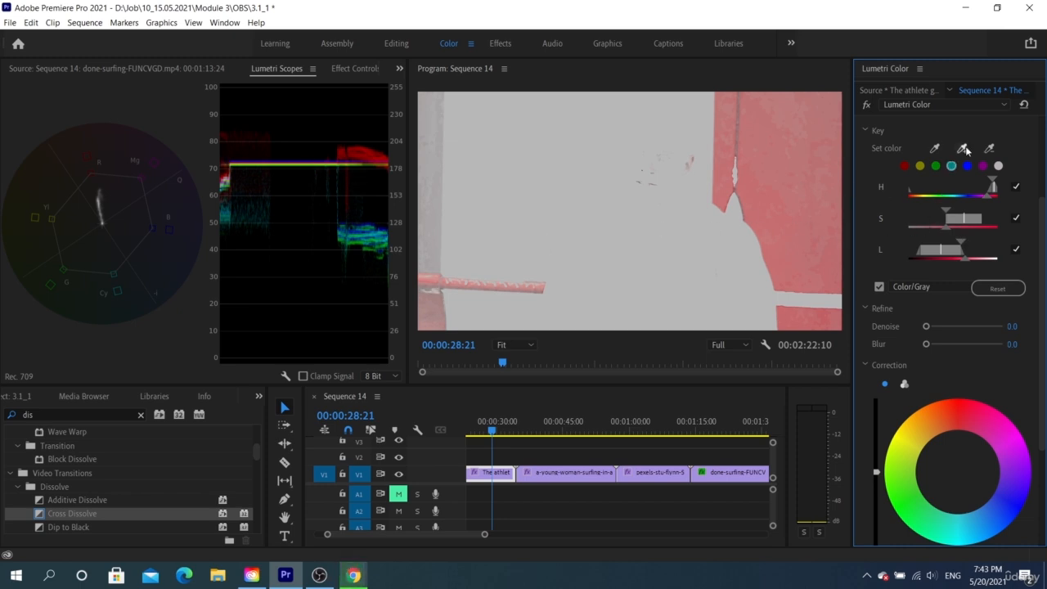
pyautogui.click(433, 183)
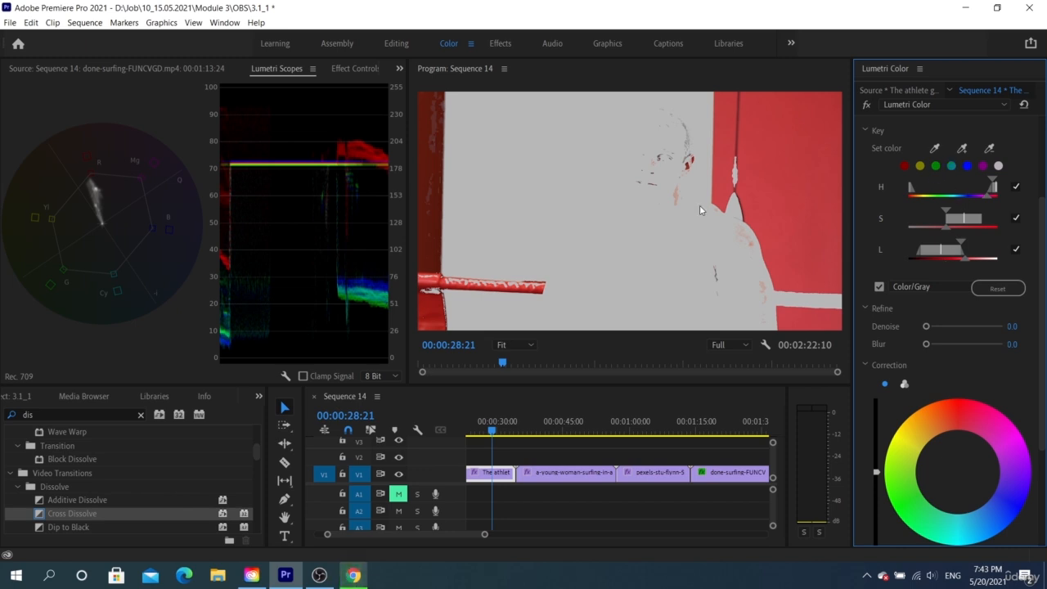
pyautogui.click(879, 287)
pyautogui.click(879, 287)
pyautogui.click(989, 148)
pyautogui.click(691, 160)
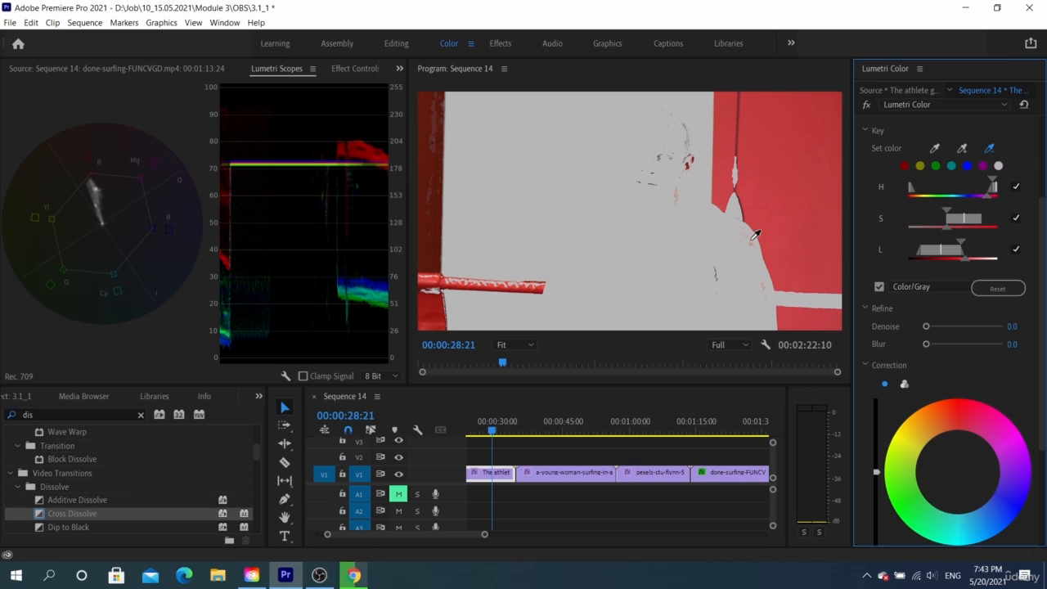
# - Try subtracting the skin tone around the athlete's chin from the key, and undo that subtraction
pyautogui.click(988, 149)
pyautogui.click(651, 182)
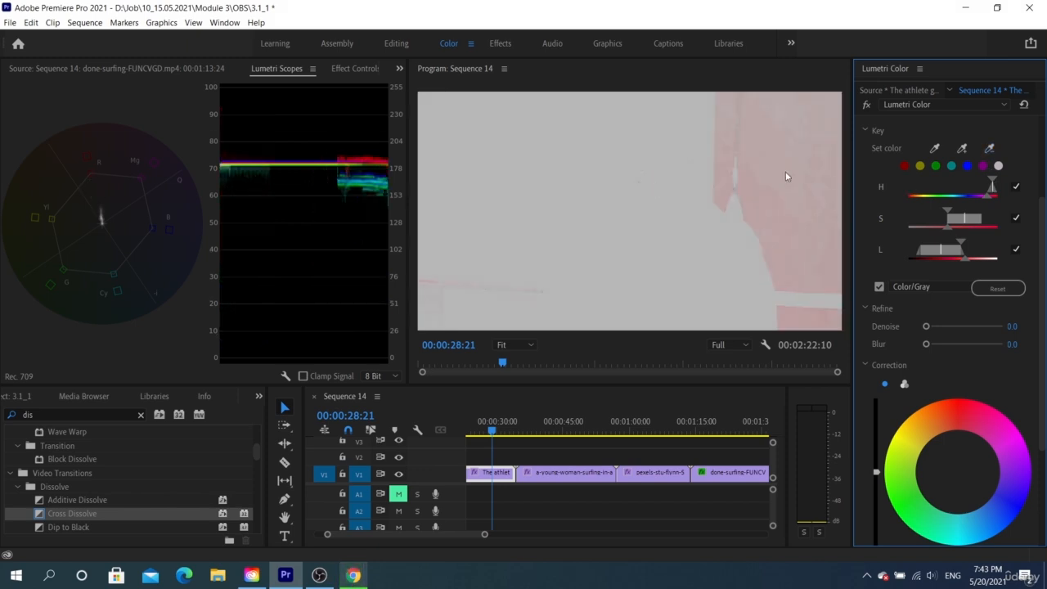
pyautogui.hotkey('ctrl', 'z')
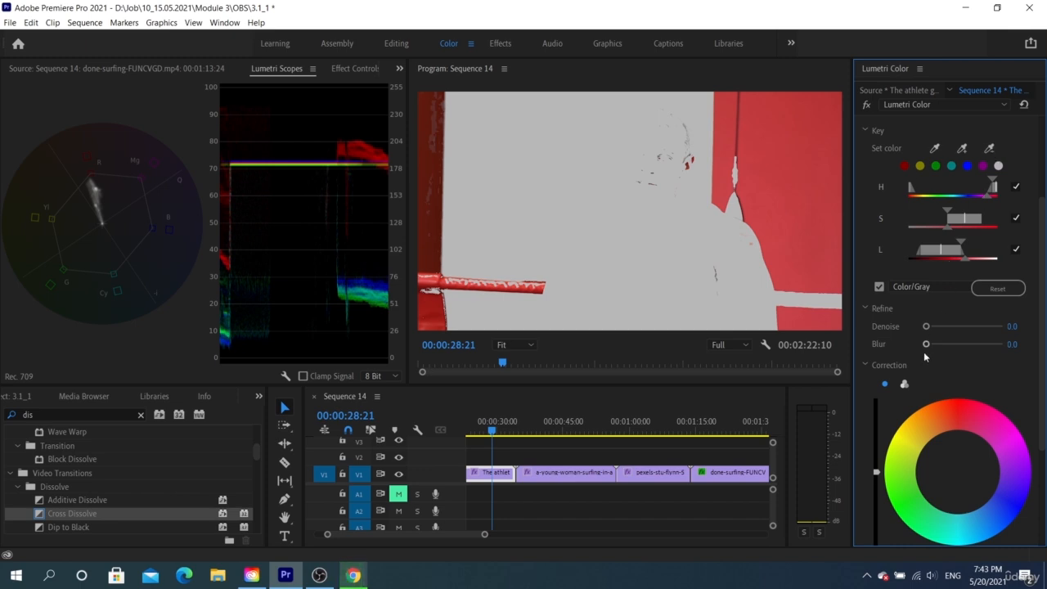
# - Compare the key with the mask off and on, and refine it with Denoise 100 and Blur 16.5
pyautogui.click(874, 285)
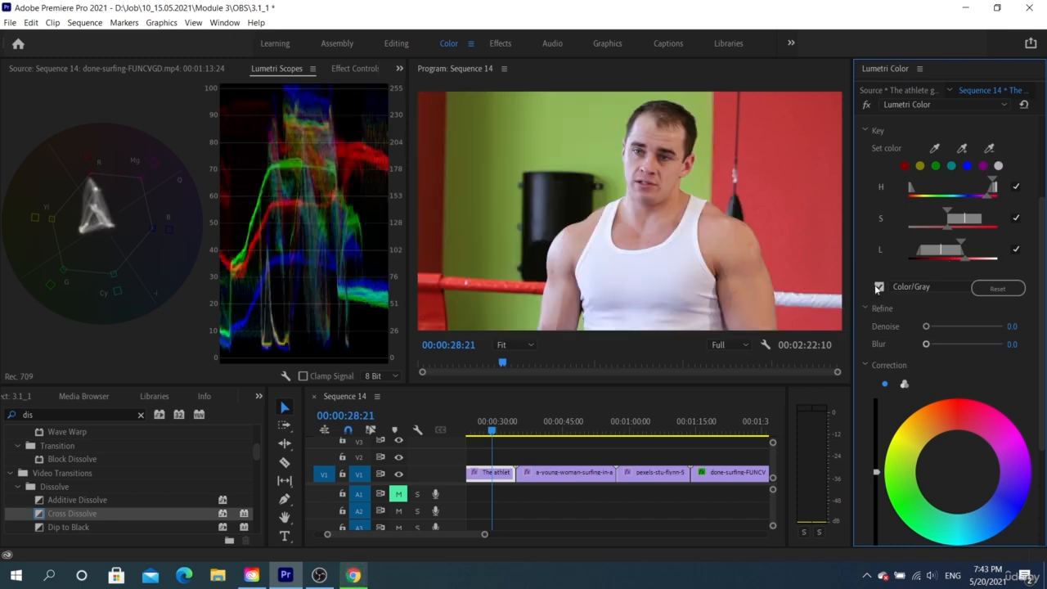
pyautogui.click(875, 285)
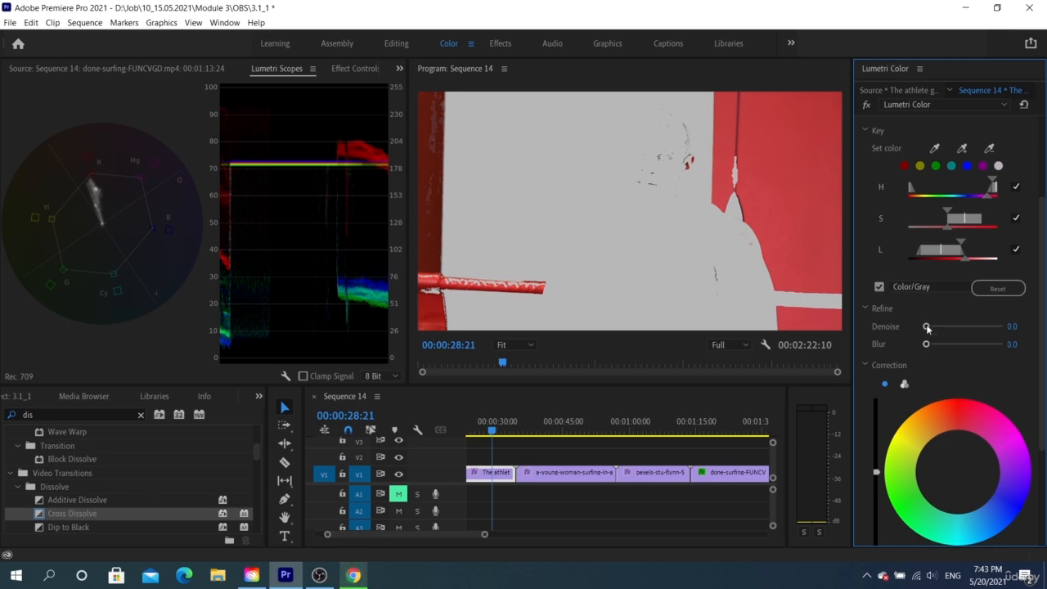
pyautogui.moveTo(927, 328); pyautogui.dragTo(1003, 308)
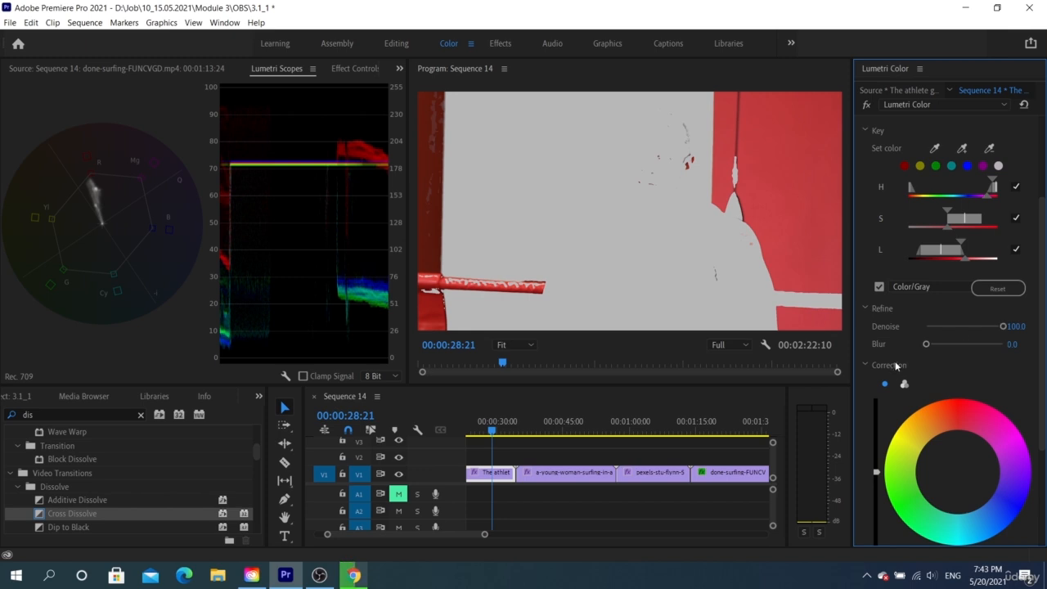
pyautogui.moveTo(927, 344); pyautogui.dragTo(967, 346)
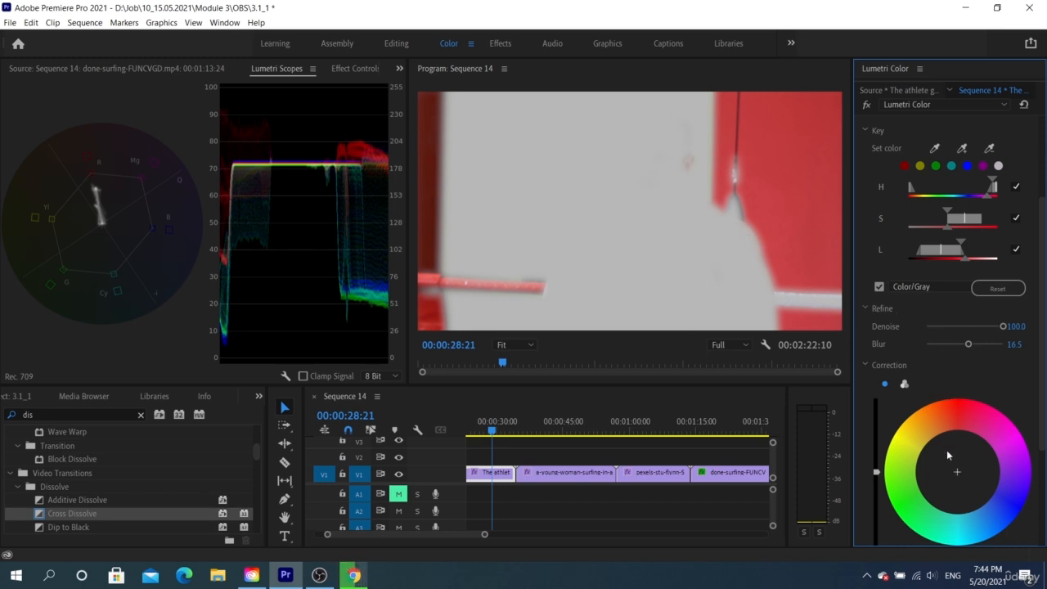
# - Shift the keyed red areas toward orange with the correction color wheel and turn off the Color/Gray mask
pyautogui.scroll(-3, 946, 450)
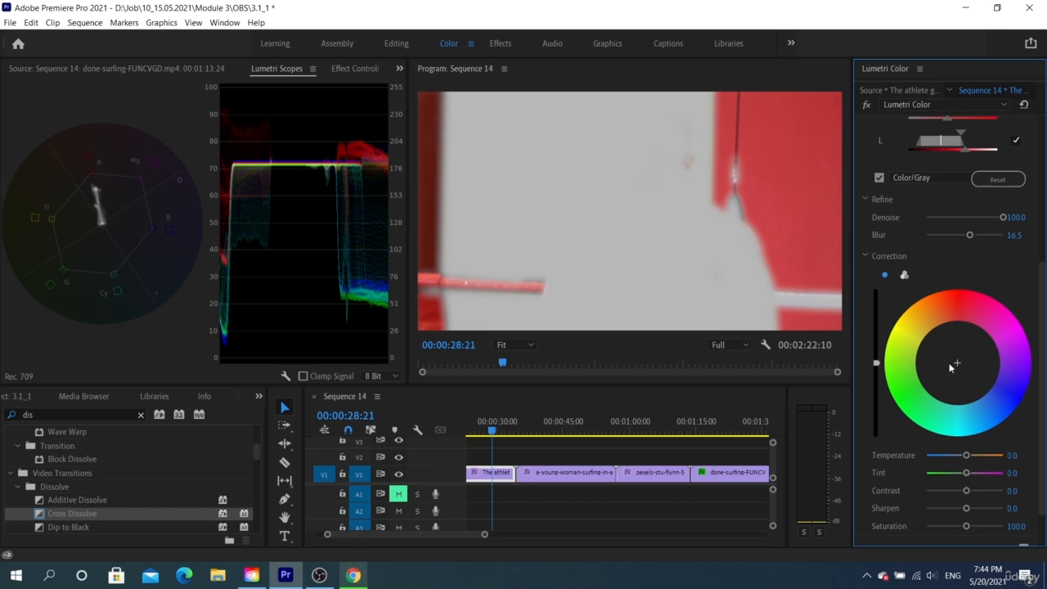
pyautogui.moveTo(956, 363)
pyautogui.mouseDown()
pyautogui.moveTo(974, 295)
pyautogui.moveTo(897, 324)
pyautogui.mouseUp()
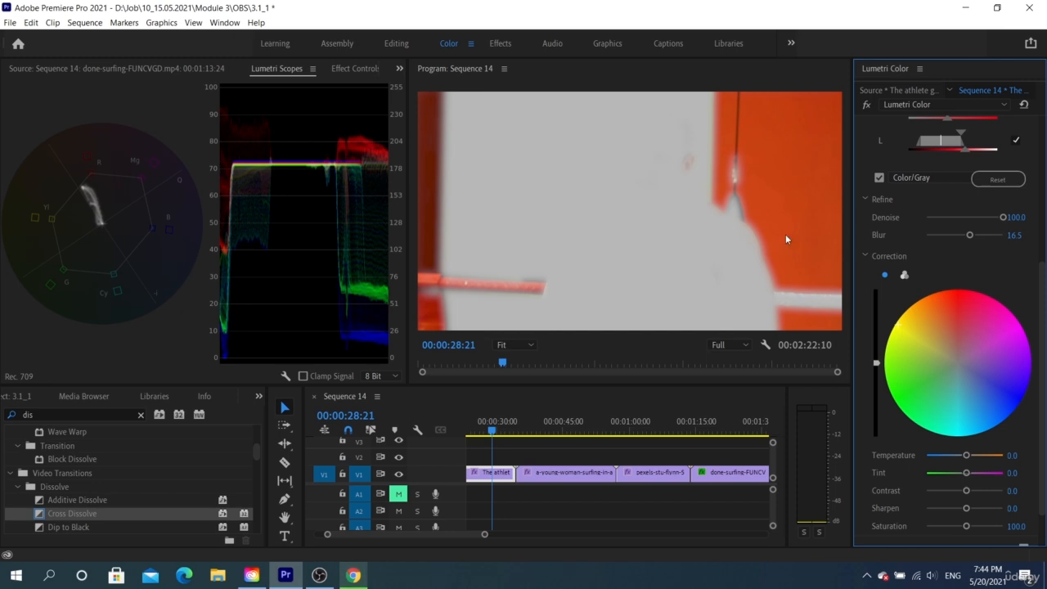
pyautogui.click(879, 178)
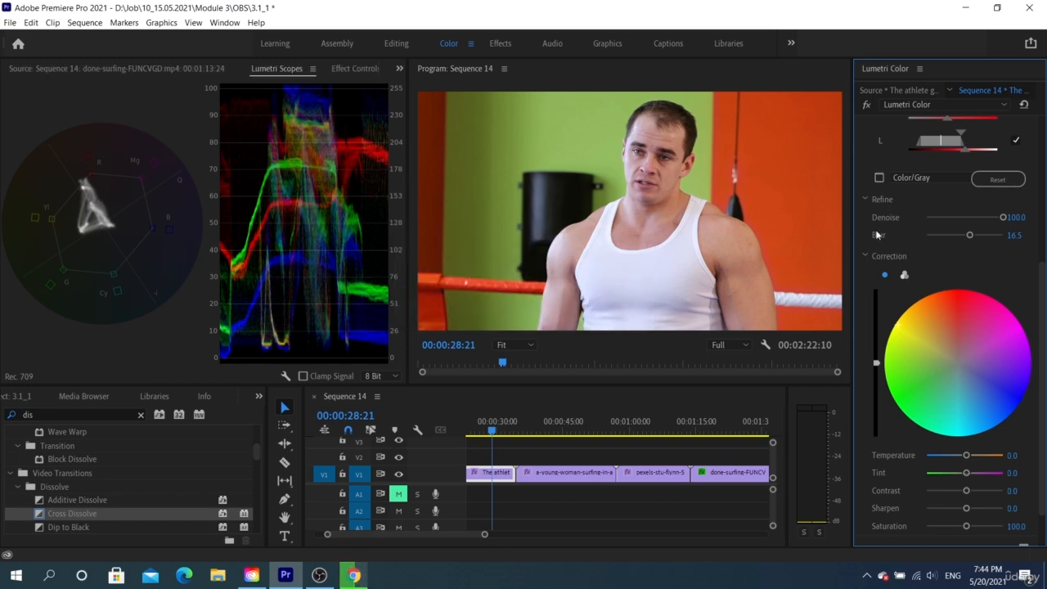
# - Try green and blue-violet shifts on the keyed areas, and bring the correction wheel back to a slight red tint
pyautogui.moveTo(935, 369); pyautogui.dragTo(894, 398)
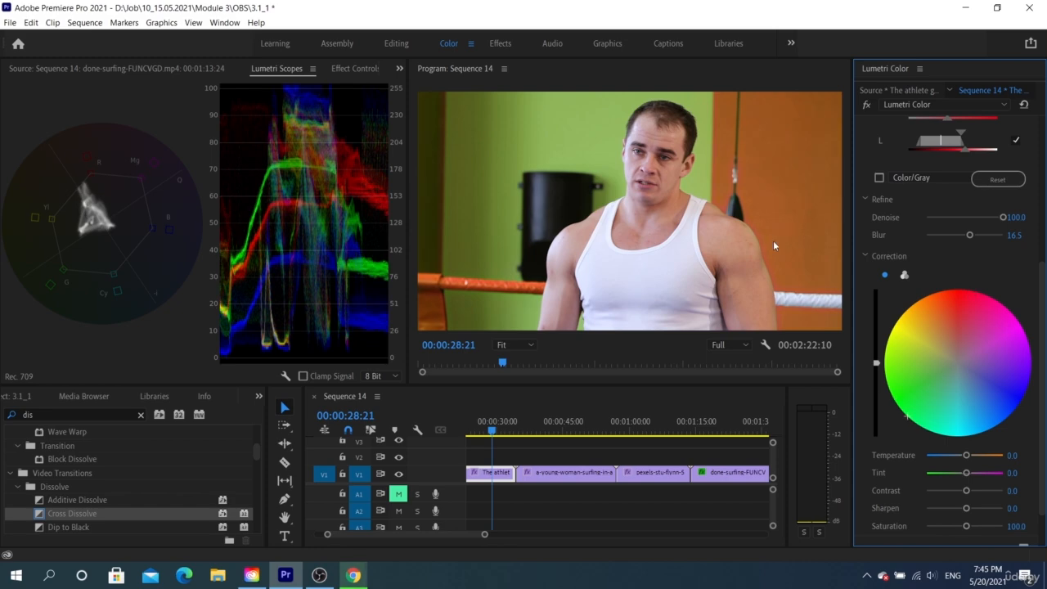
pyautogui.moveTo(947, 402); pyautogui.dragTo(1010, 398)
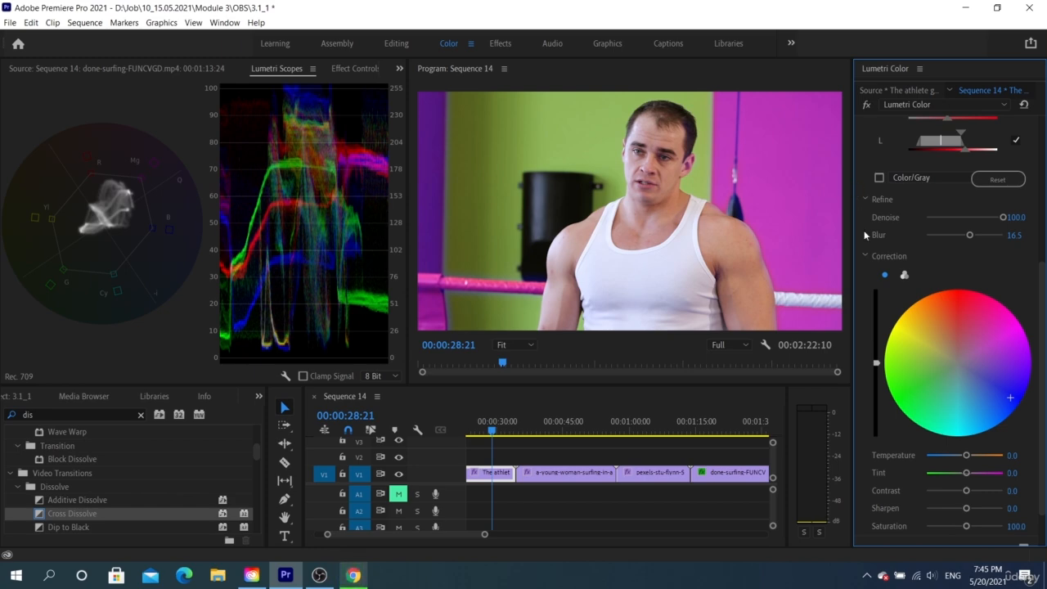
pyautogui.moveTo(1010, 397); pyautogui.dragTo(959, 343)
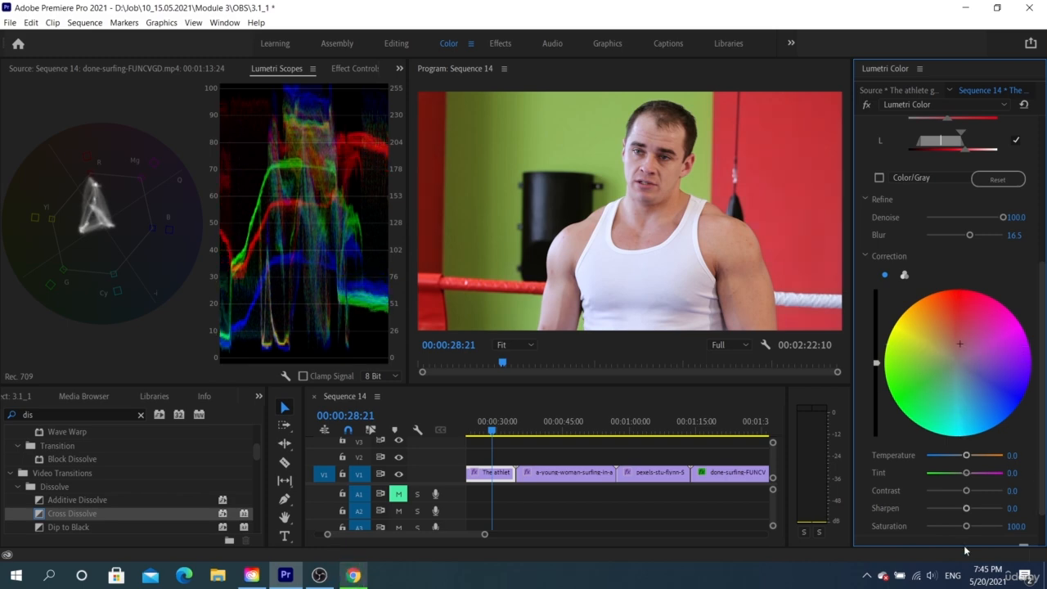
# - Set the keyed red areas' temperature to 71.7, tint to 66.4 and contrast to 100
pyautogui.moveTo(965, 455); pyautogui.dragTo(1009, 483)
pyautogui.moveTo(967, 509); pyautogui.dragTo(988, 526)
pyautogui.scroll(4, 924, 283)
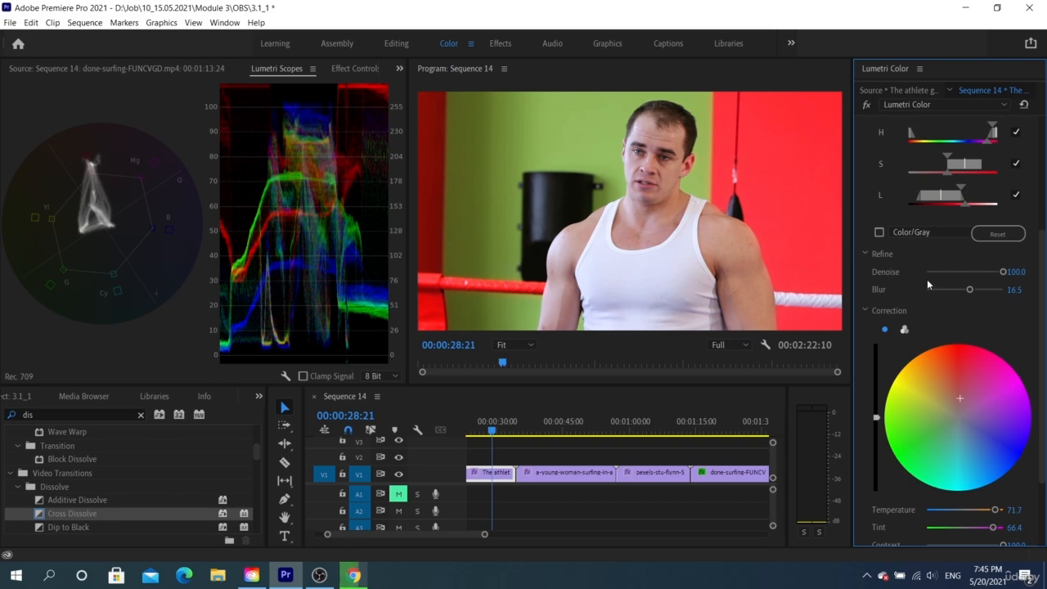
# - Add a subtle dark vignette to the athlete clip with an amount of -0.8
pyautogui.click(917, 162)
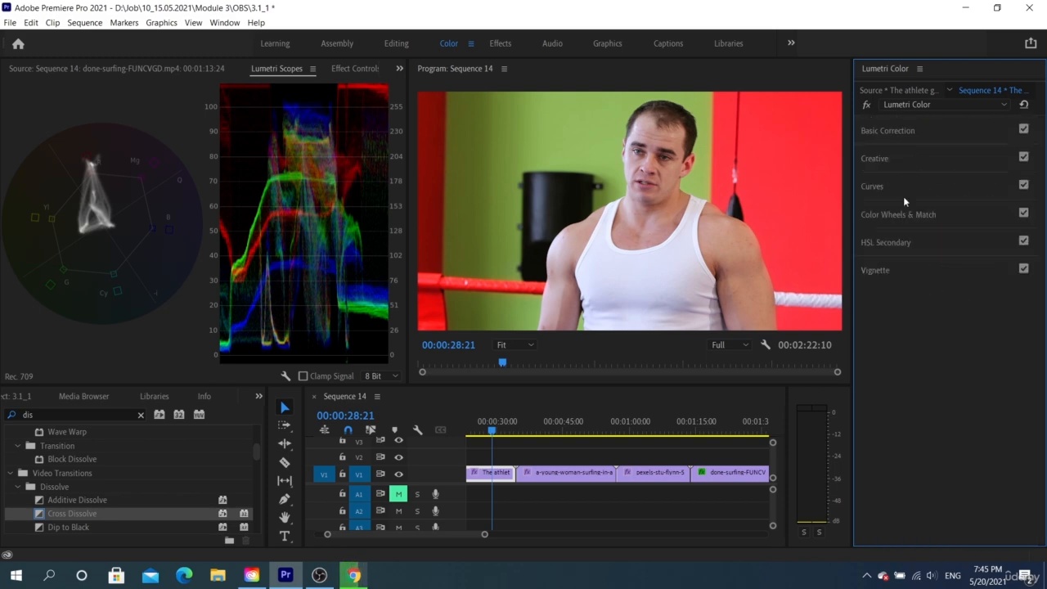
pyautogui.click(888, 269)
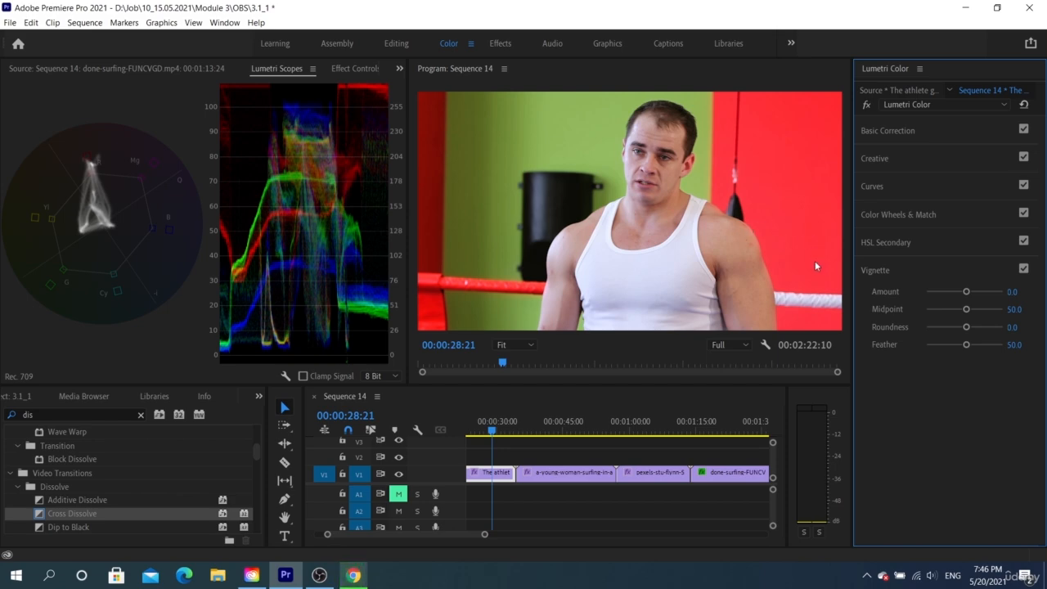
pyautogui.moveTo(965, 294); pyautogui.dragTo(953, 293)
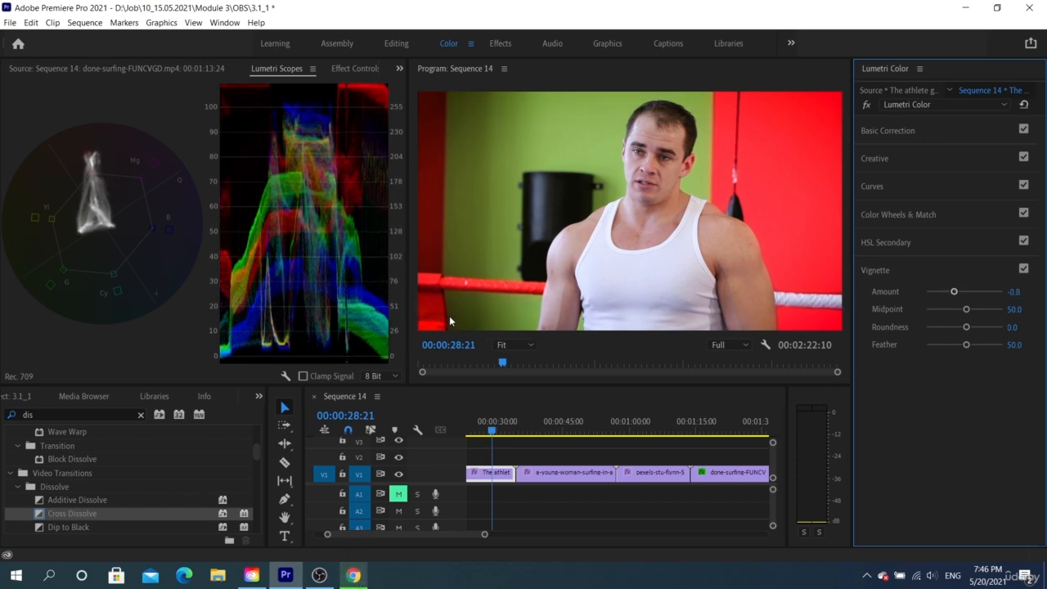
# - Go to the hiker clip near the end of the sequence at 00:02:05:04 and set its vignette amount to -1.0
pyautogui.click(651, 430)
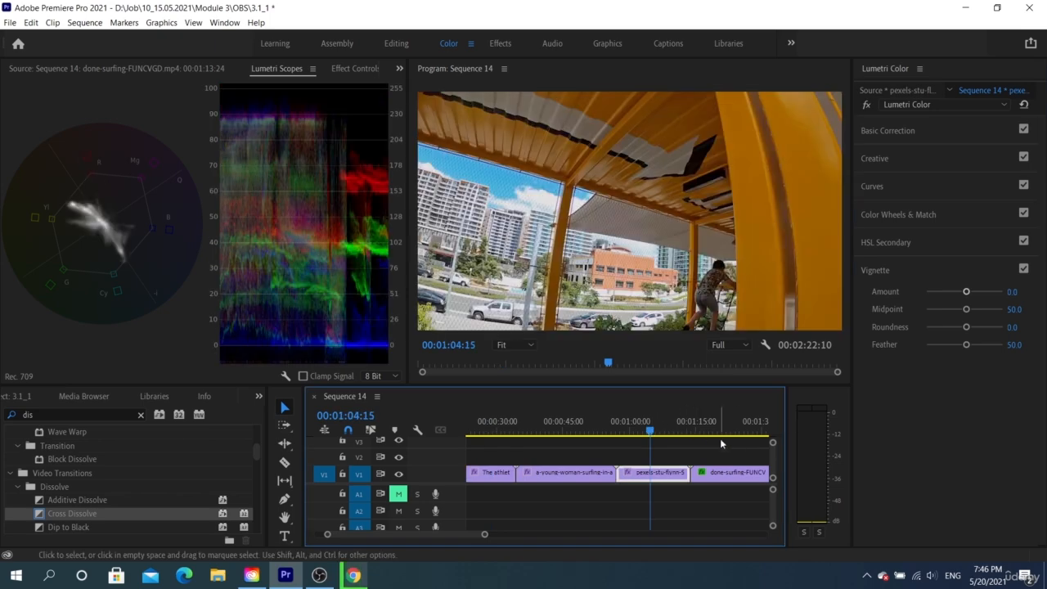
pyautogui.click(729, 430)
pyautogui.scroll(-5, 694, 433)
pyautogui.click(696, 431)
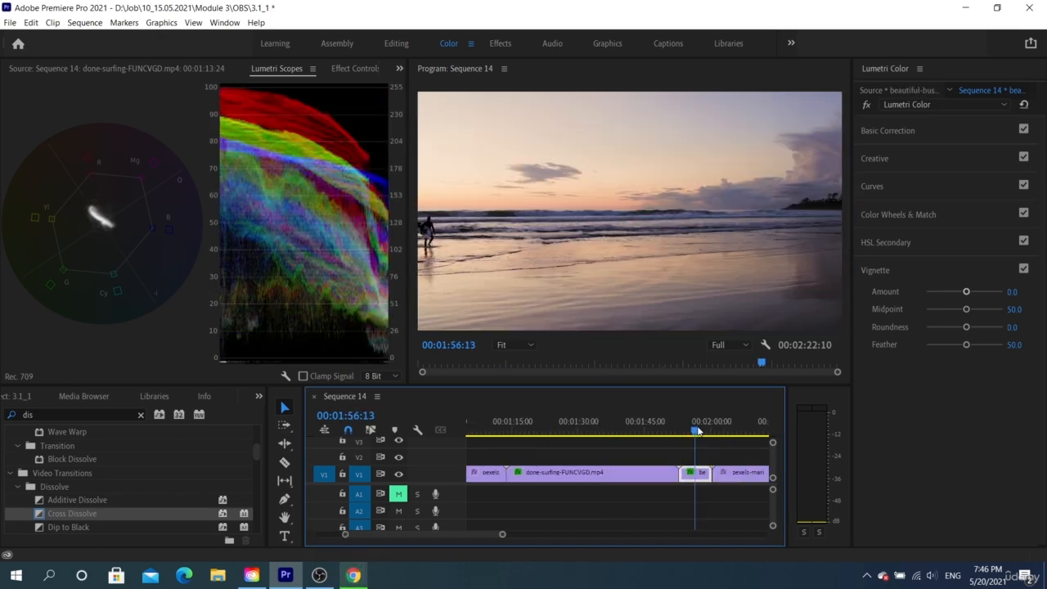
pyautogui.click(734, 431)
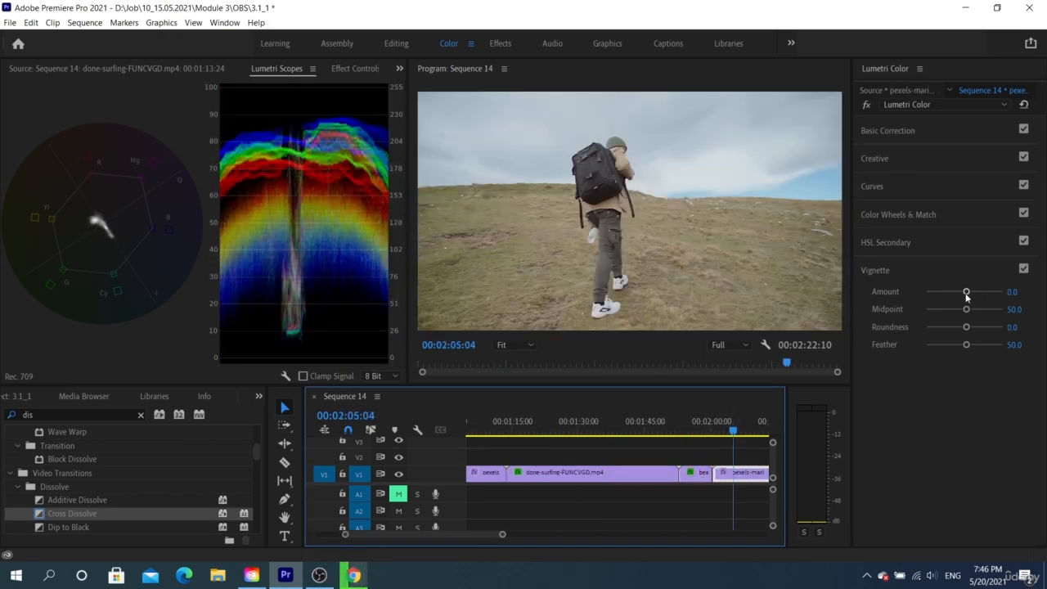
pyautogui.moveTo(966, 293); pyautogui.dragTo(952, 294)
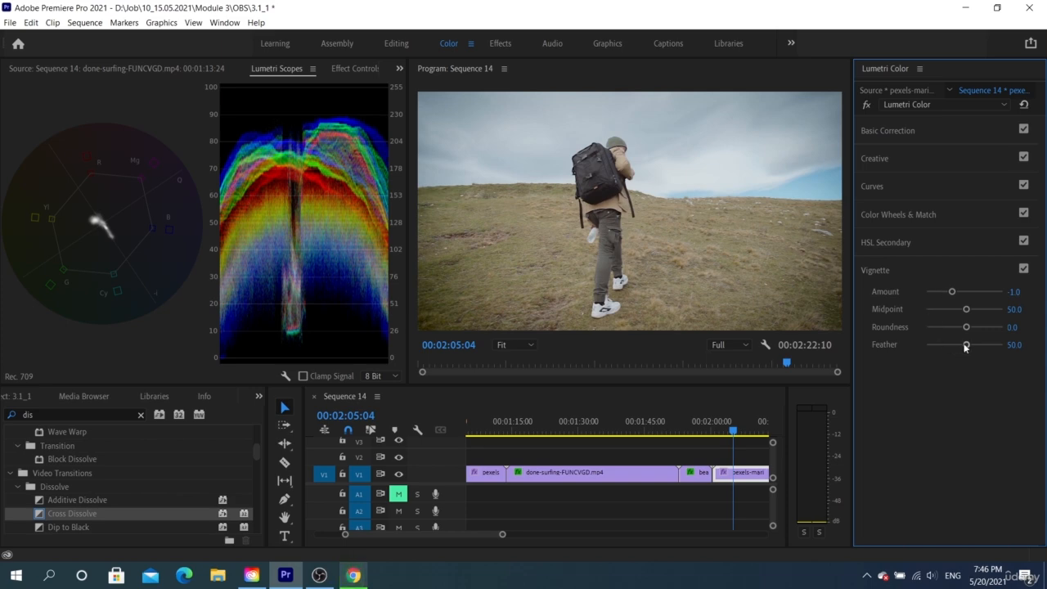
# - Set the hiker clip's vignette midpoint to 30.1, roundness to 48.7 and amount to maximum, trying feather at 16.8, 100 and about mid-range
pyautogui.moveTo(965, 346); pyautogui.dragTo(860, 288)
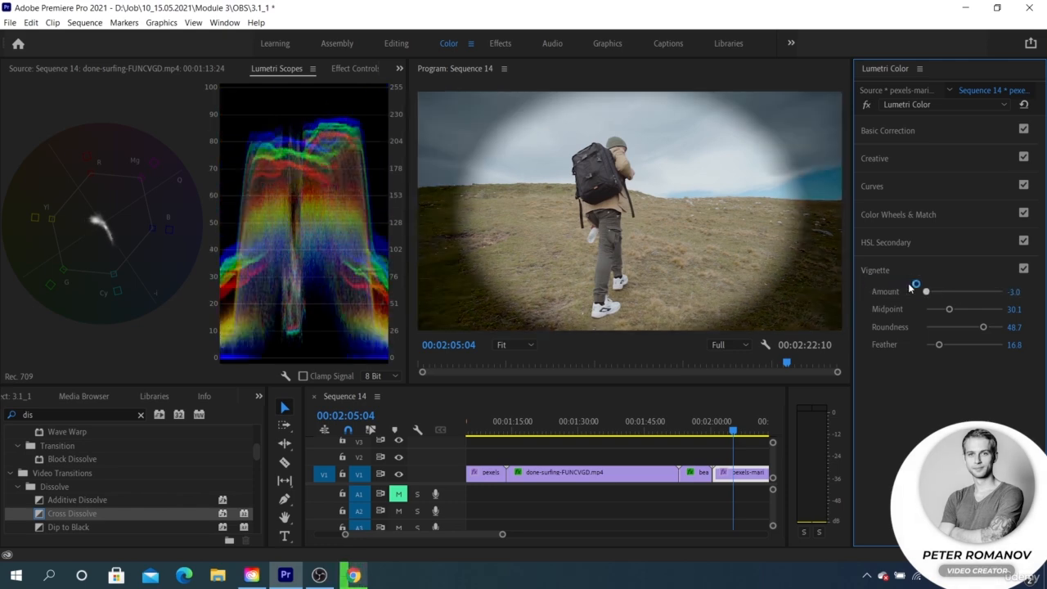
pyautogui.moveTo(940, 344); pyautogui.dragTo(1044, 331)
pyautogui.moveTo(925, 291); pyautogui.dragTo(1016, 296)
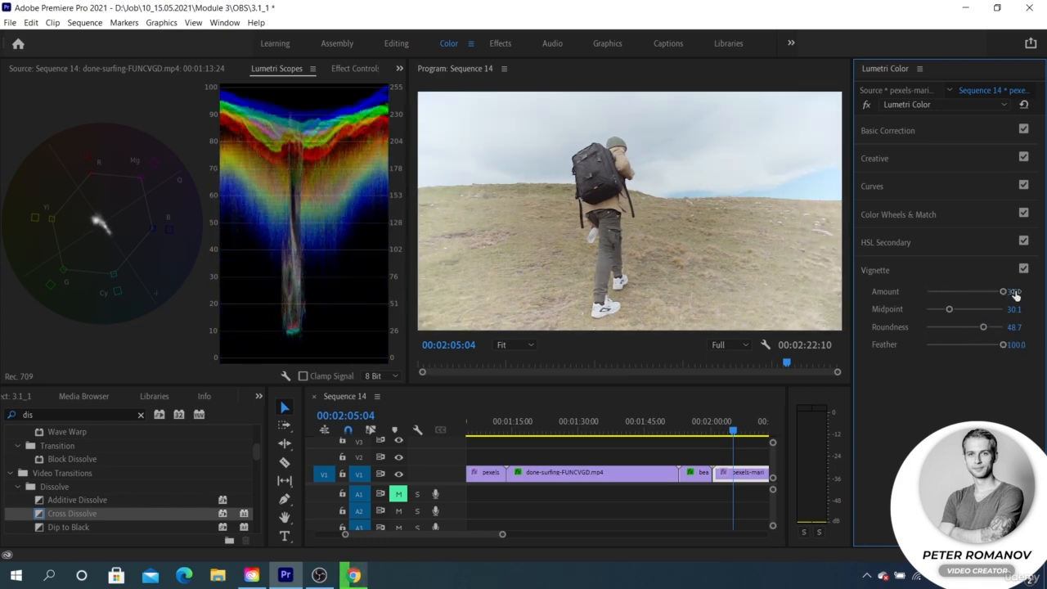
pyautogui.moveTo(996, 346); pyautogui.dragTo(953, 342)
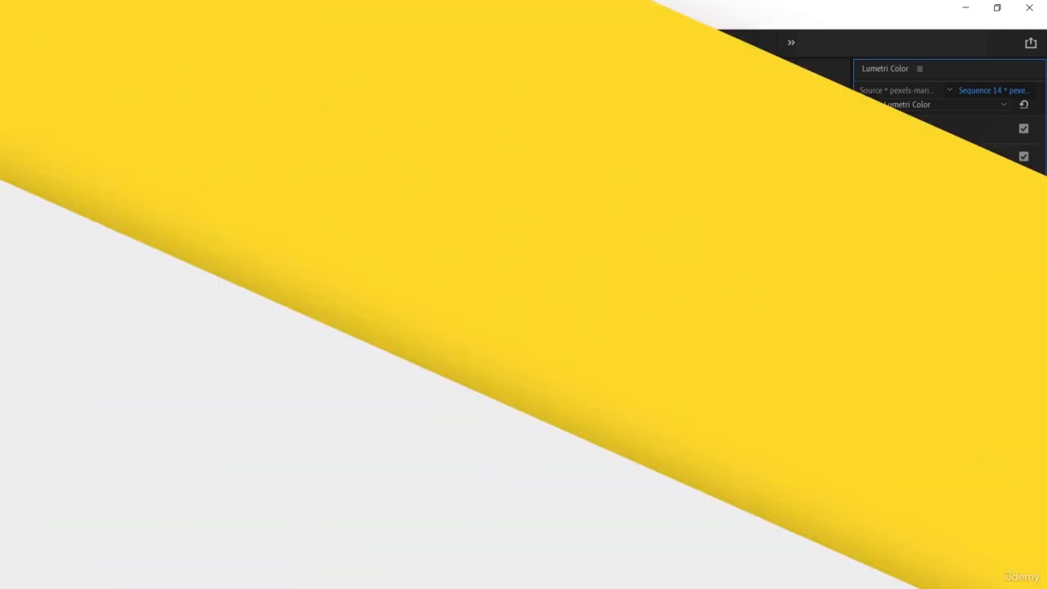